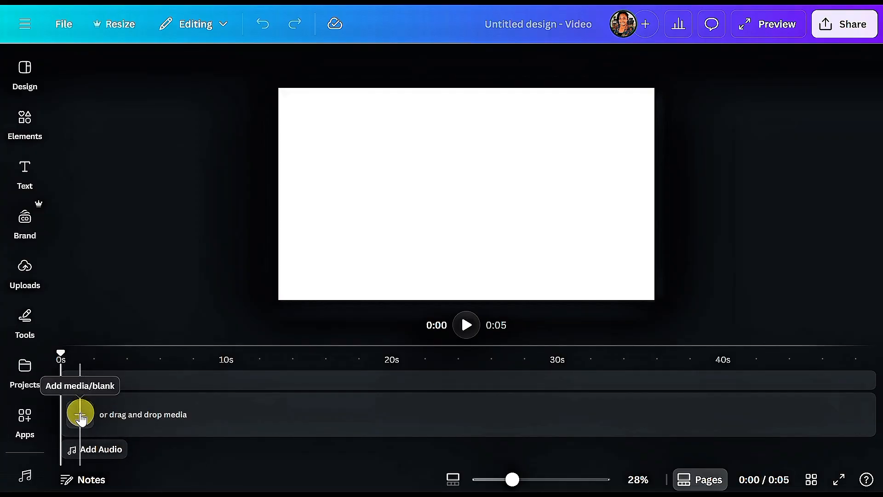
Add the 7-second Arc de Triomphe sunset clip from the trending stock videos to the timeline
click(81, 416)
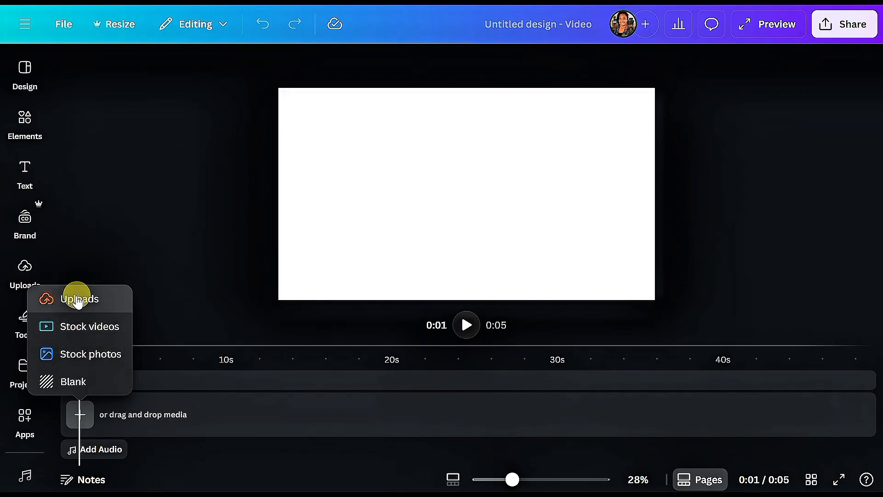
click(71, 327)
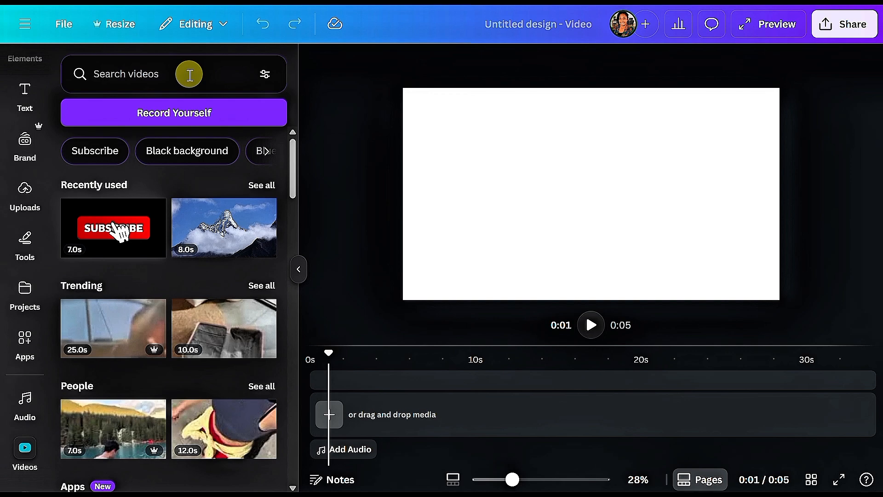
click(142, 61)
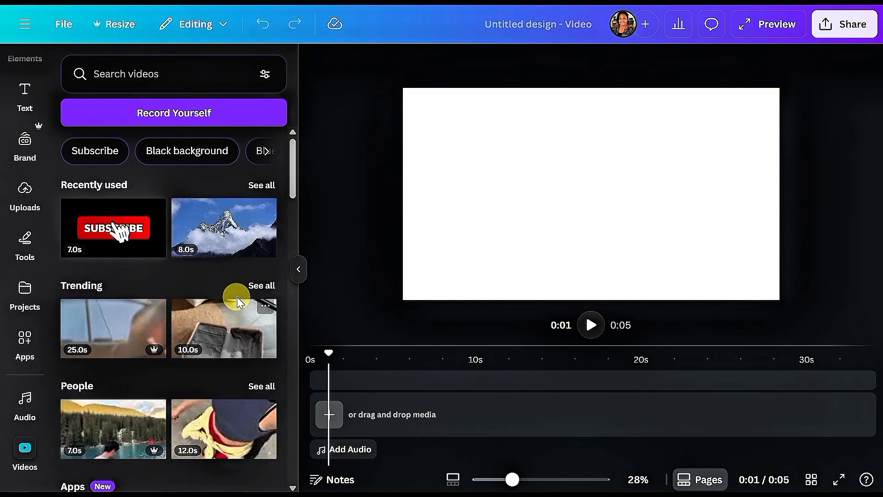
click(254, 288)
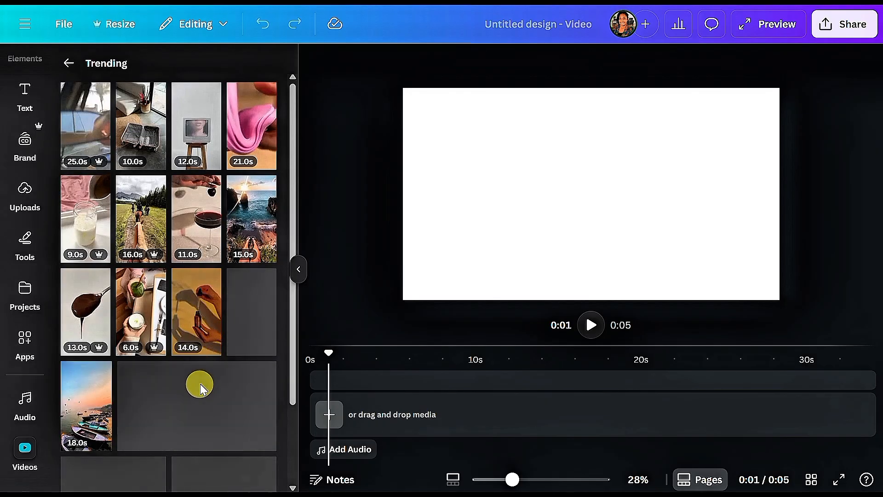
scroll(225, 381, down, 10)
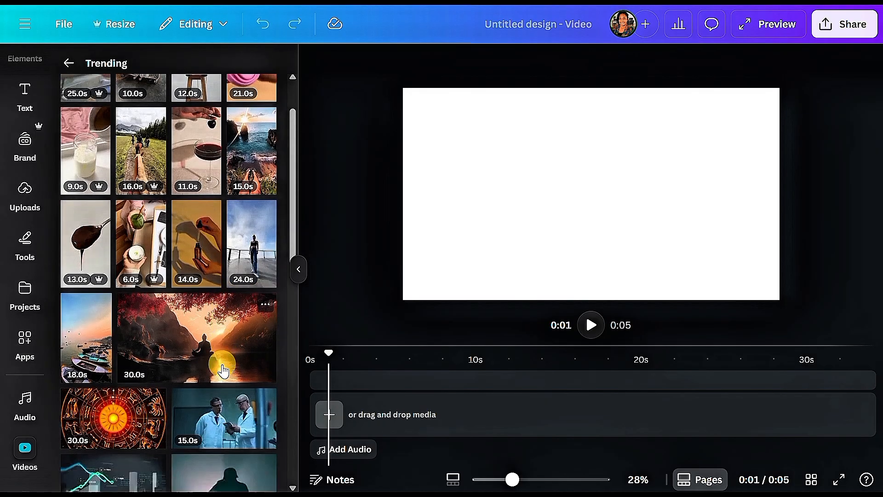
click(119, 251)
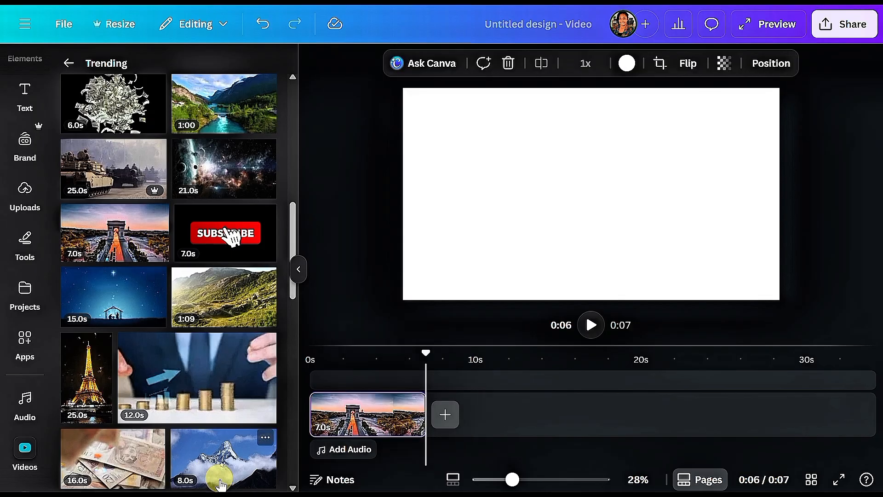
Preview the Arc de Triomphe clip at about 4 seconds and append the 8-second golden-dome city skyline stock clip after it
click(362, 423)
click(570, 418)
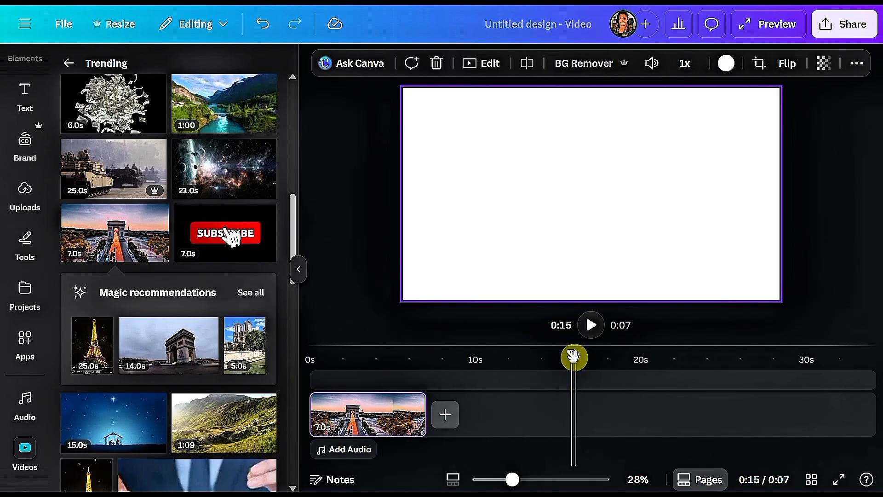
drag(573, 357, 384, 360)
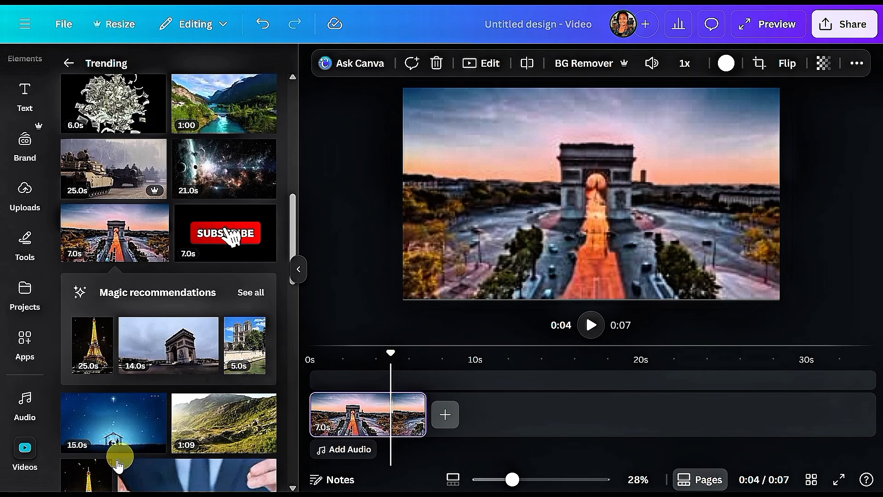
scroll(148, 430, down, 5)
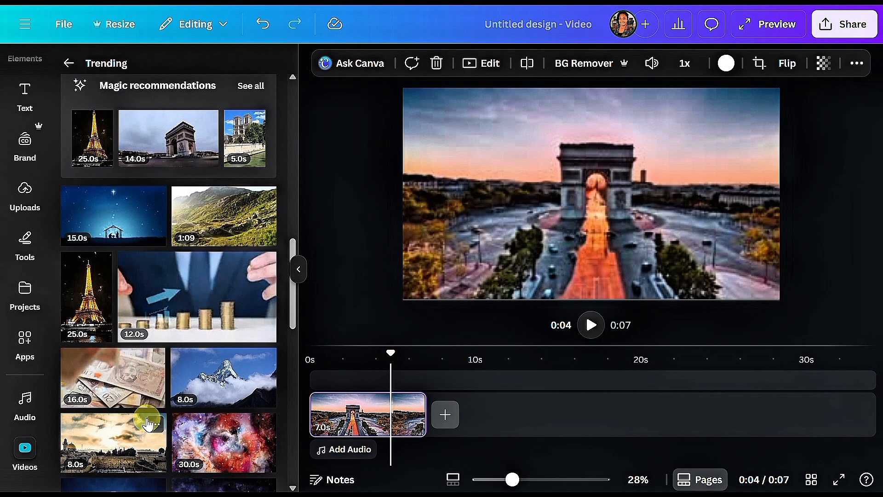
click(132, 444)
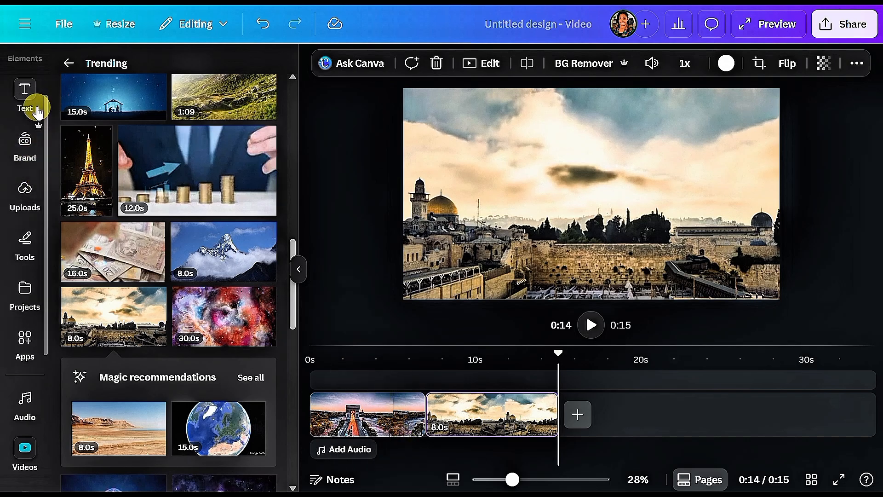
Find the Line-style text animations in the MotionText app and open the "BUY MORE SAVE MORE!" template for editing
click(26, 90)
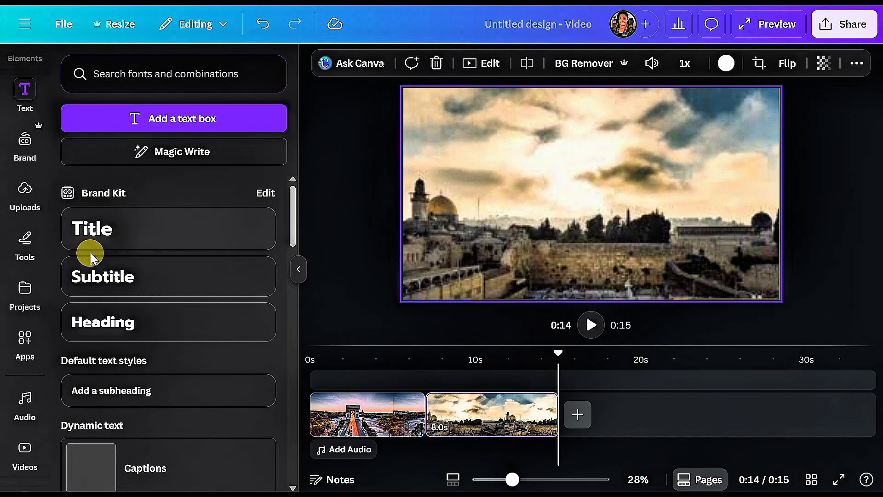
scroll(90, 258, down, 5)
scroll(88, 249, down, 2)
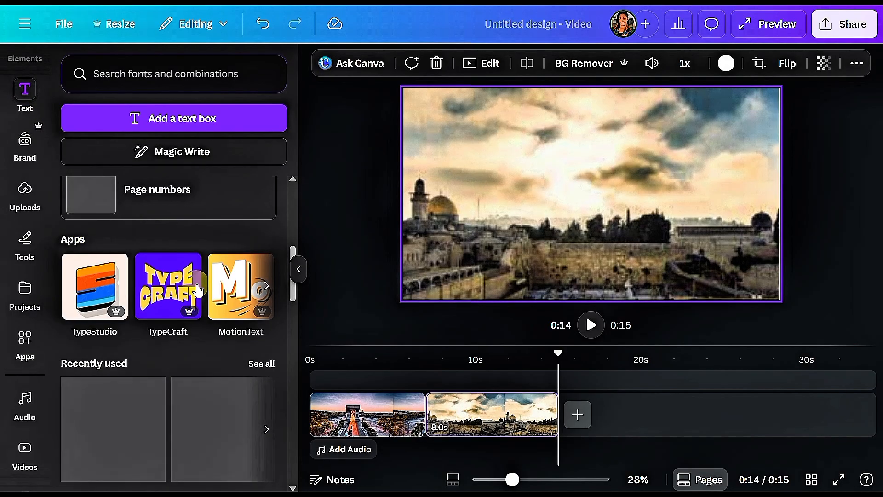
click(243, 302)
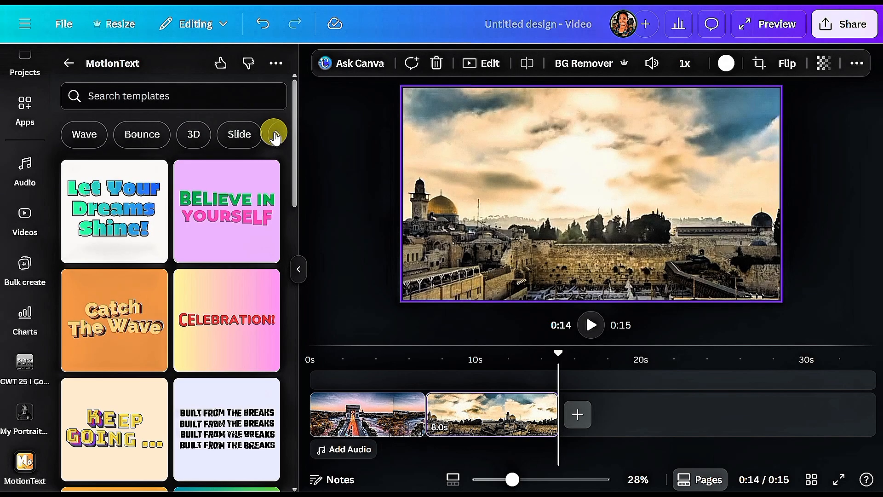
click(276, 134)
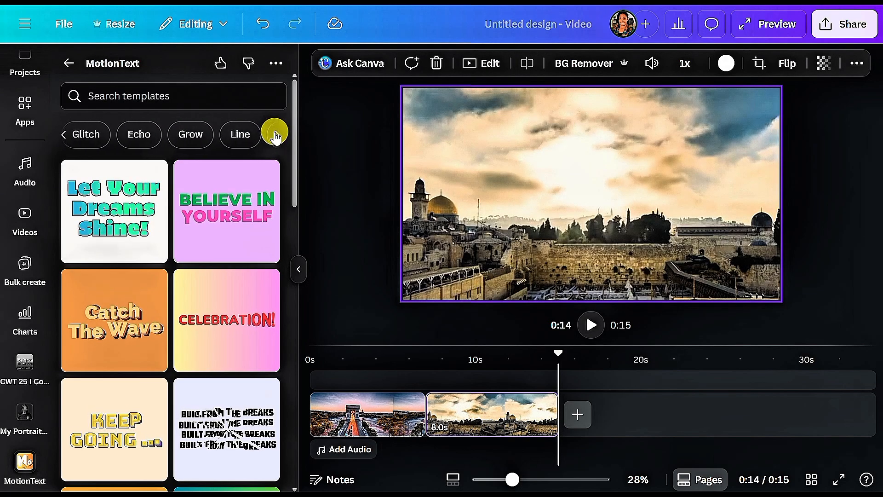
click(241, 135)
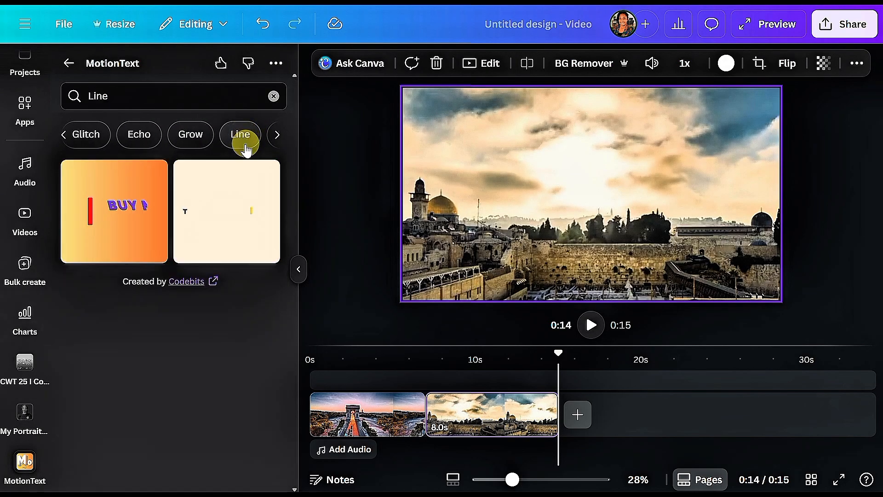
click(105, 213)
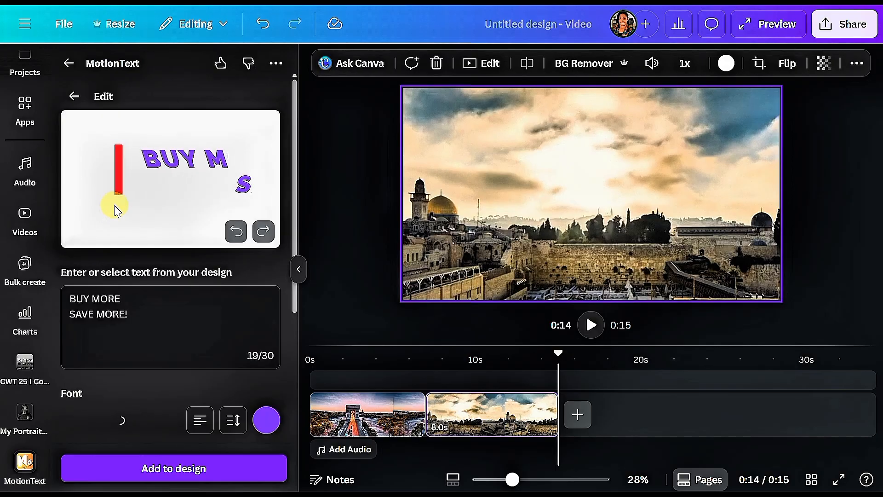
Replace the template text with the presenter's name on two lines, with yellow lettering and a black bar, and add it to the design
drag(132, 313, 102, 306)
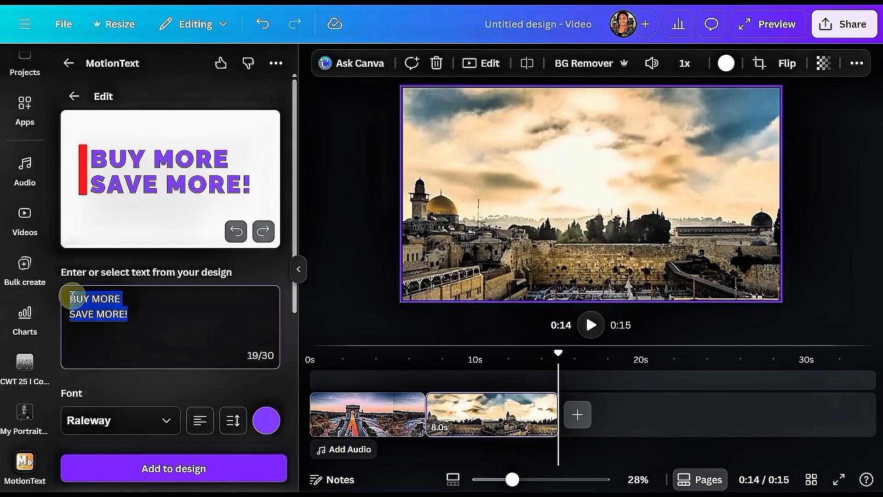
text(Rachel Canvassador)
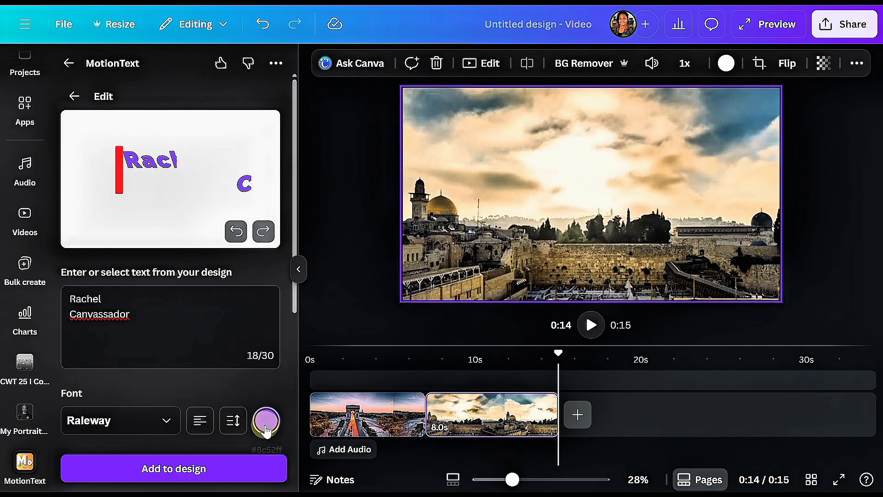
scroll(267, 428, down, 5)
click(166, 470)
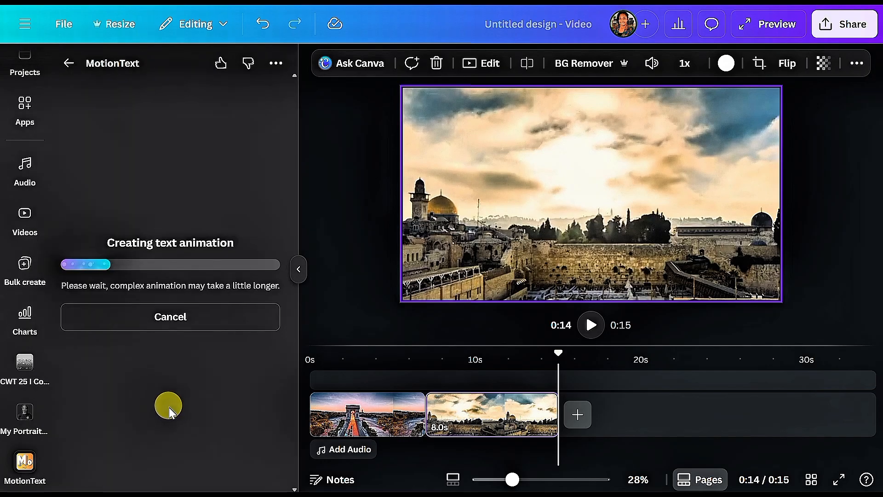
click(496, 325)
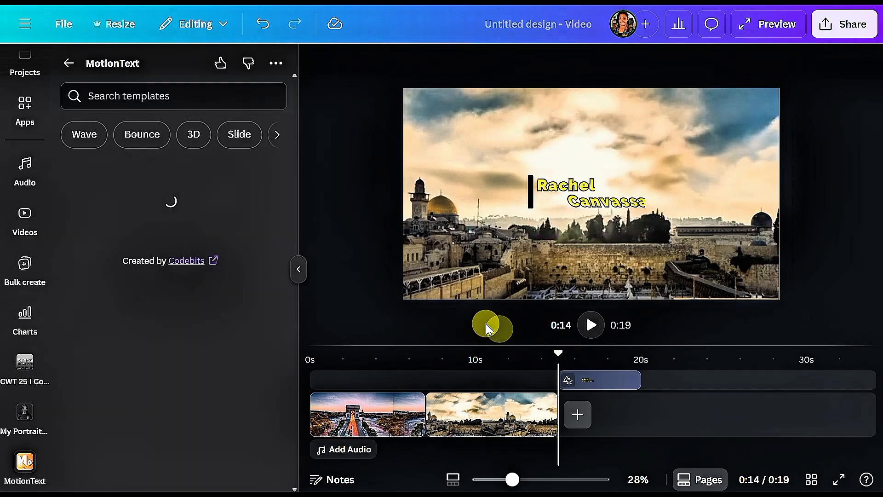
Move the animated name title to the start of the timeline, place it in the frame's lower-left corner and shrink it slightly
click(297, 266)
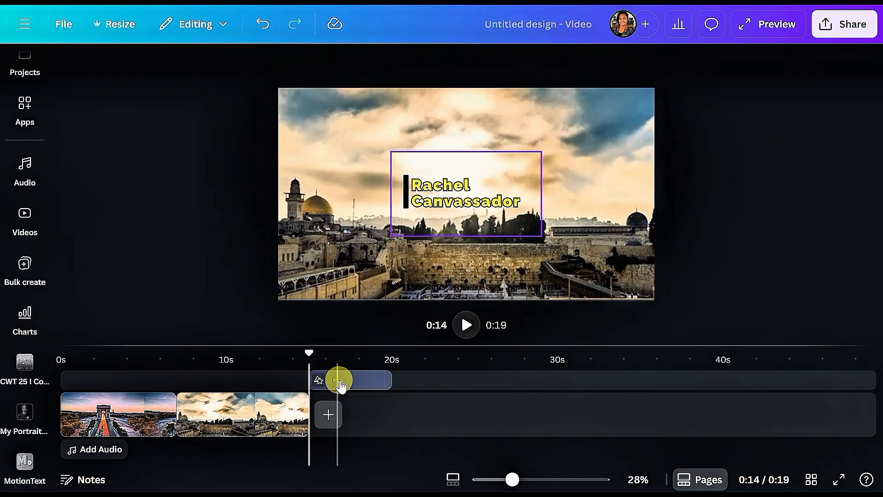
drag(345, 383, 103, 378)
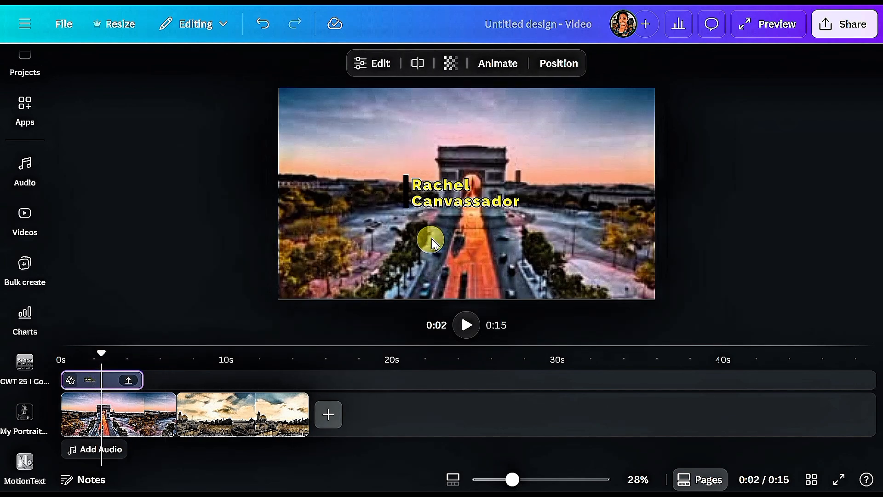
click(455, 206)
drag(453, 208, 339, 284)
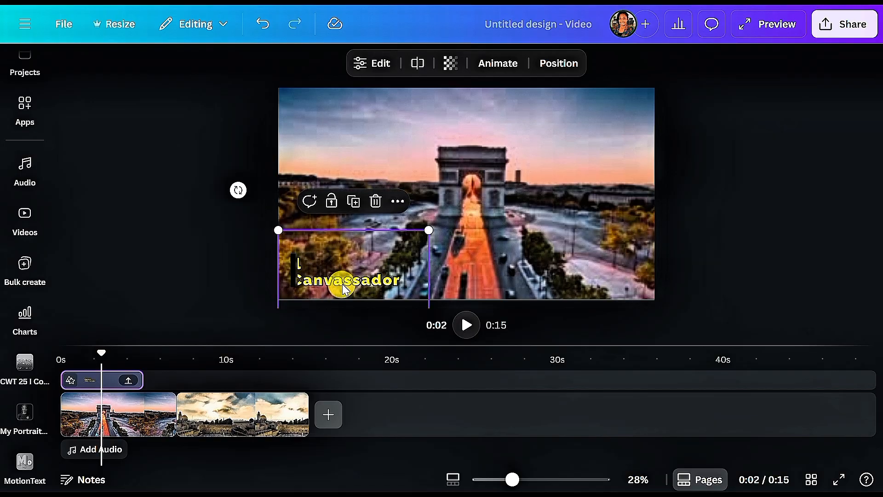
drag(428, 233, 401, 247)
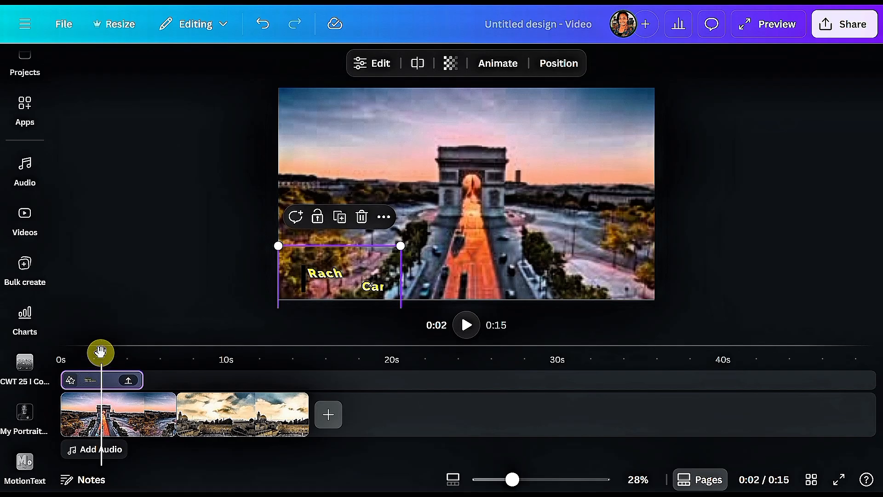
Search the elements for "live" graphics and add the round red glowing LIVE badge to the video
click(25, 161)
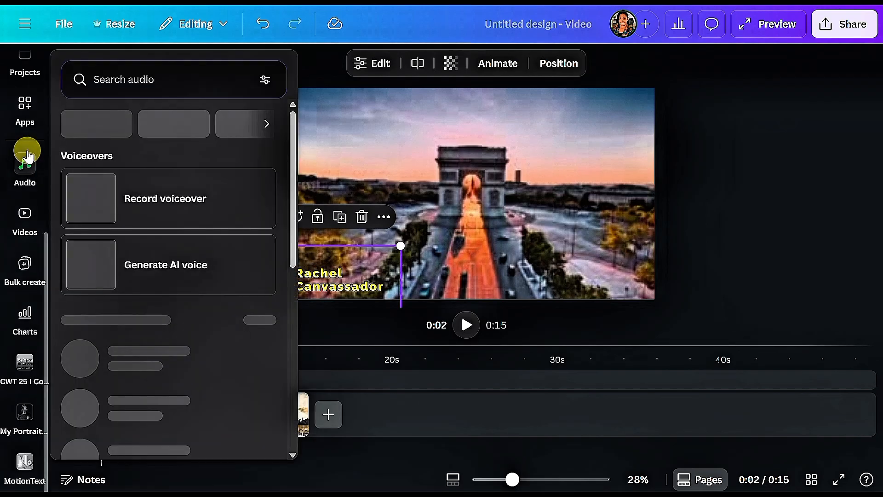
scroll(23, 147, up, 5)
click(25, 138)
click(25, 148)
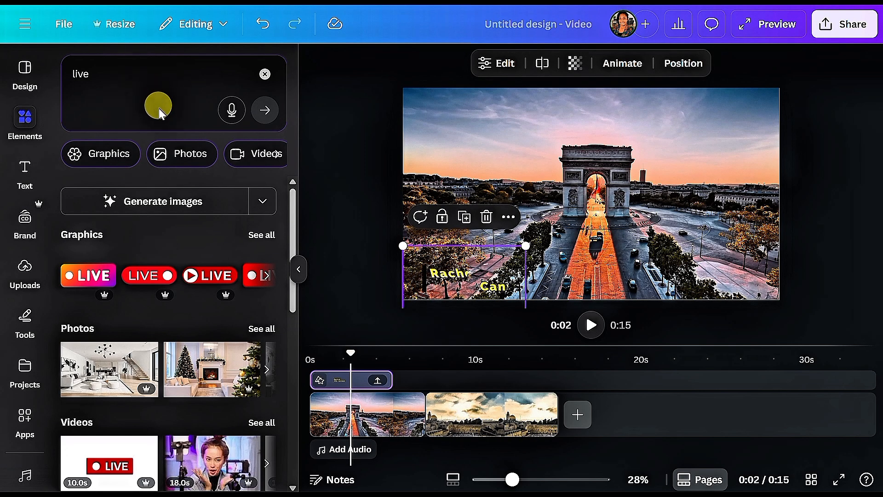
click(254, 237)
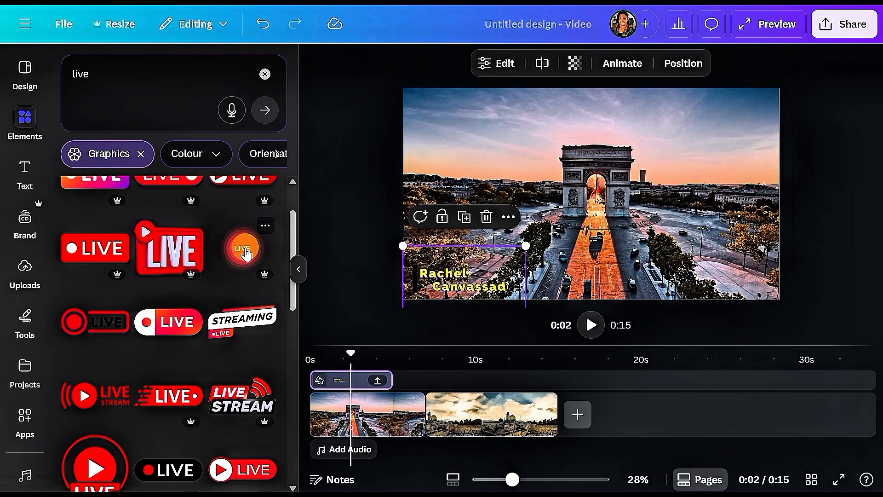
click(246, 253)
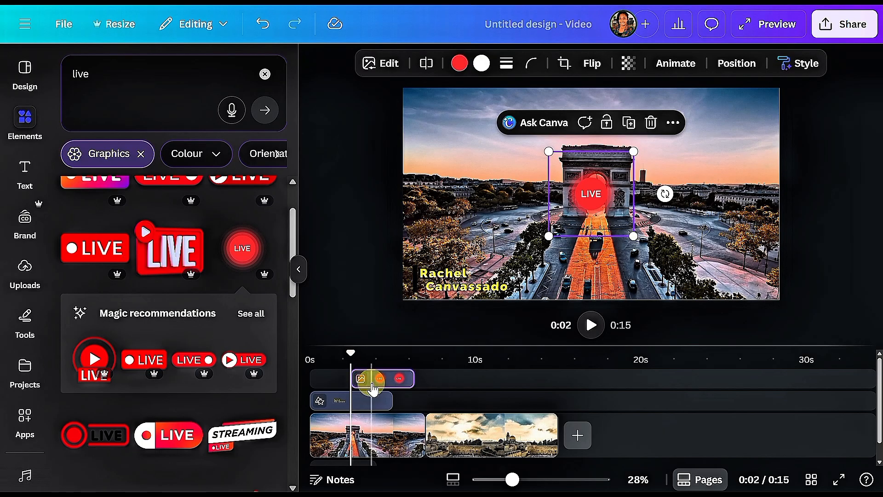
Extend the LIVE badge across both clips from the start, then shrink it and place it in the frame's upper-right corner
drag(369, 376, 557, 385)
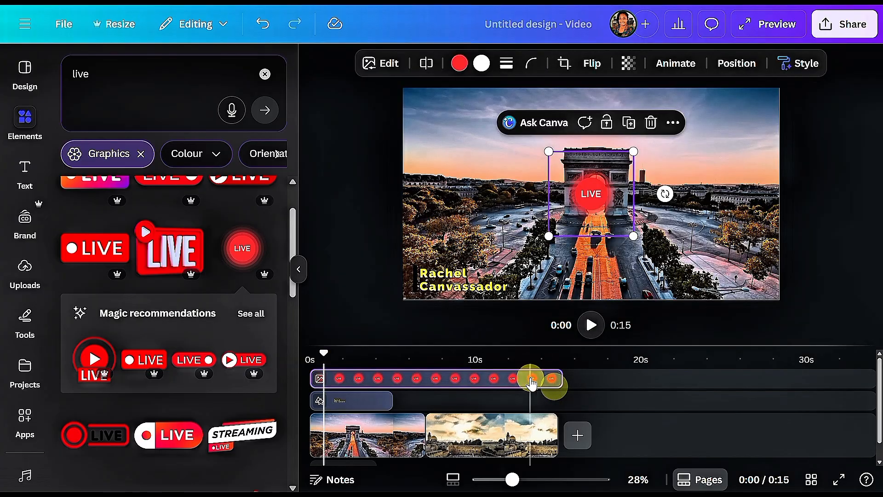
drag(593, 192, 736, 132)
drag(694, 172, 717, 128)
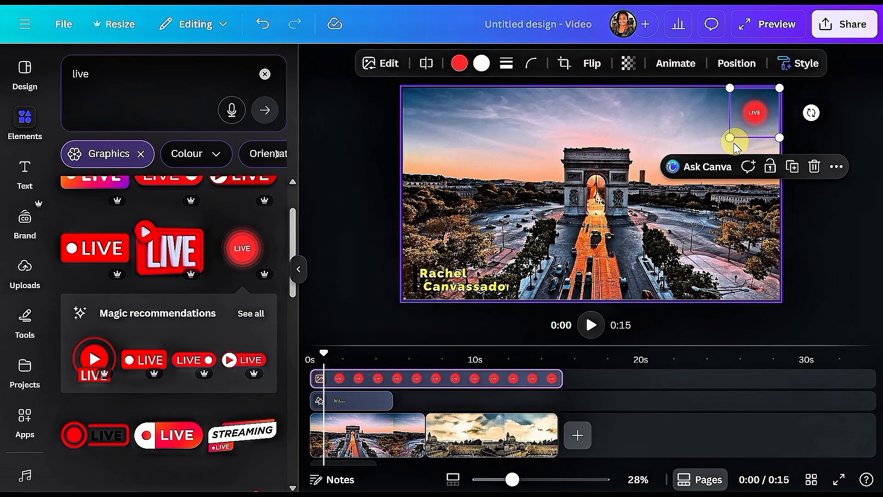
Apply the Pulse add-on animation effect to the LIVE badge
click(689, 64)
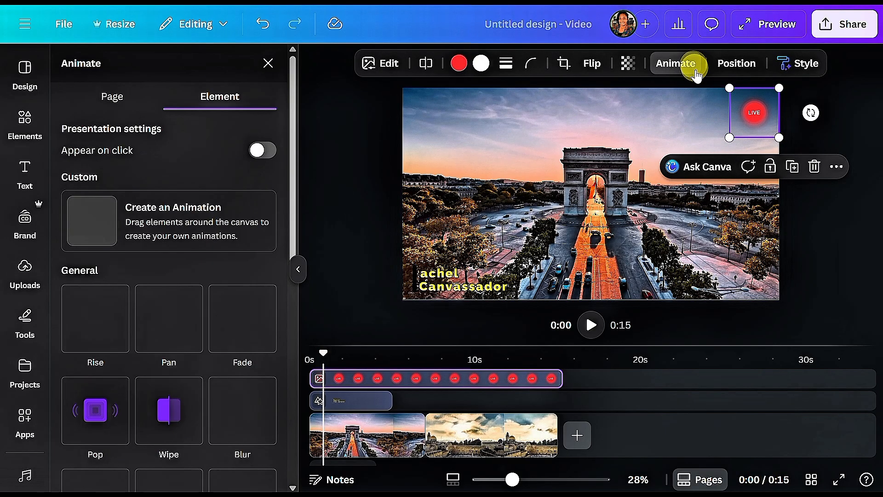
scroll(296, 315, down, 10)
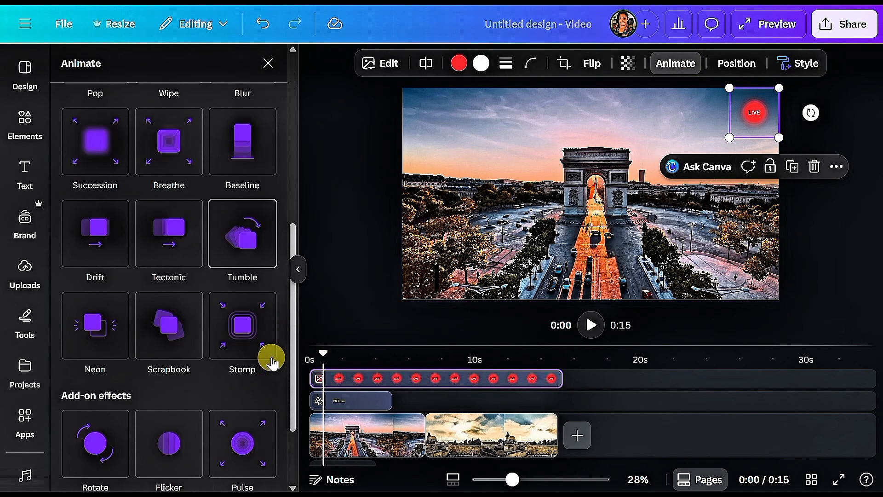
click(244, 338)
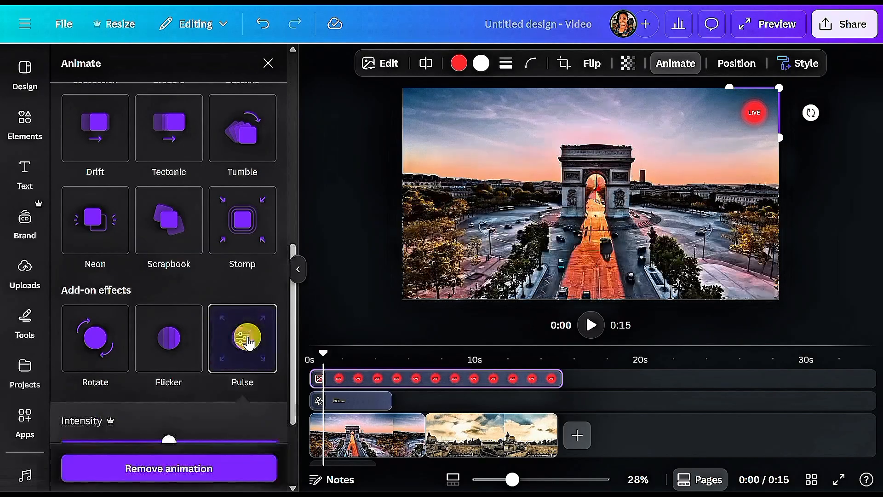
scroll(184, 399, down, 3)
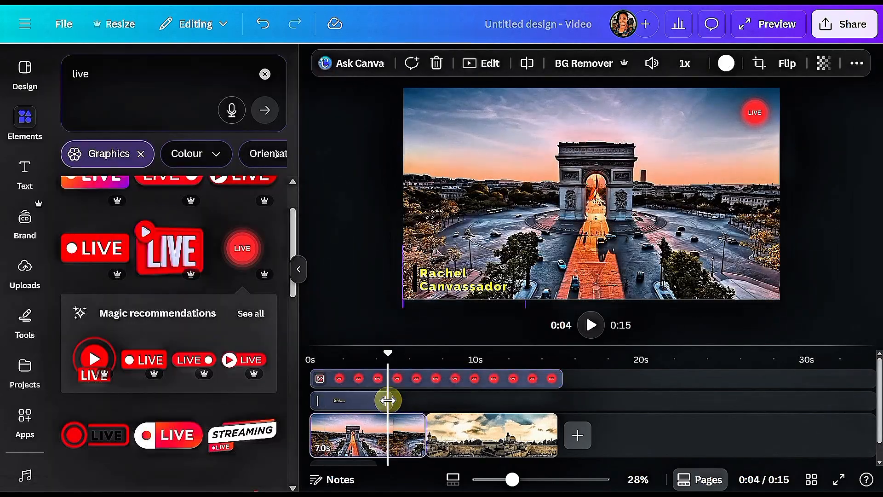
Trim the end of the animated name title on the timeline to about 3 seconds
drag(387, 400, 355, 401)
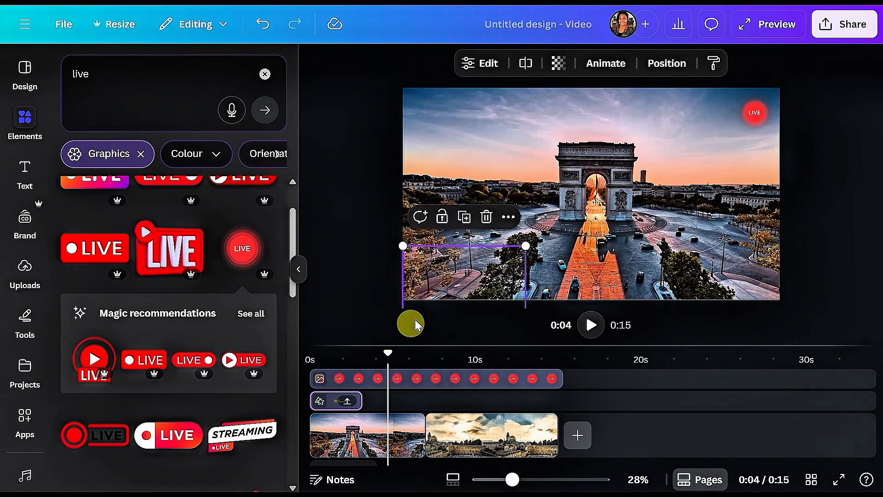
Select the second clip, the Jerusalem skyline, and check its volume setting
drag(388, 353, 496, 382)
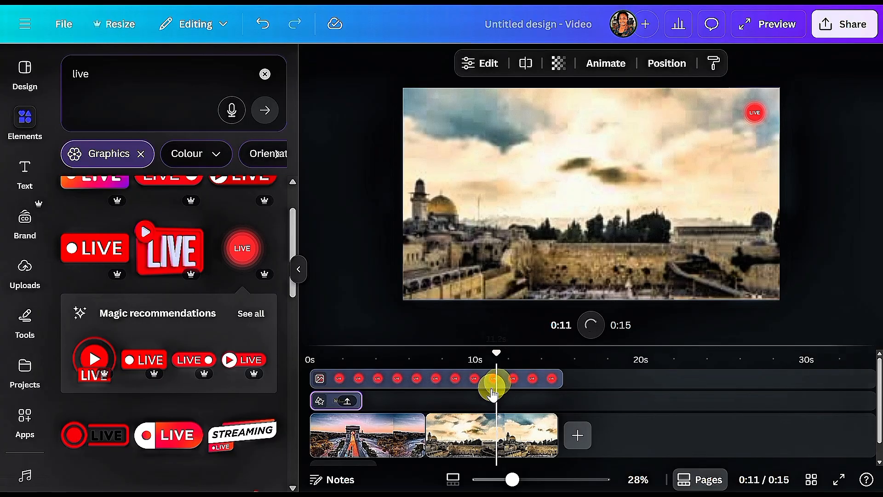
click(486, 434)
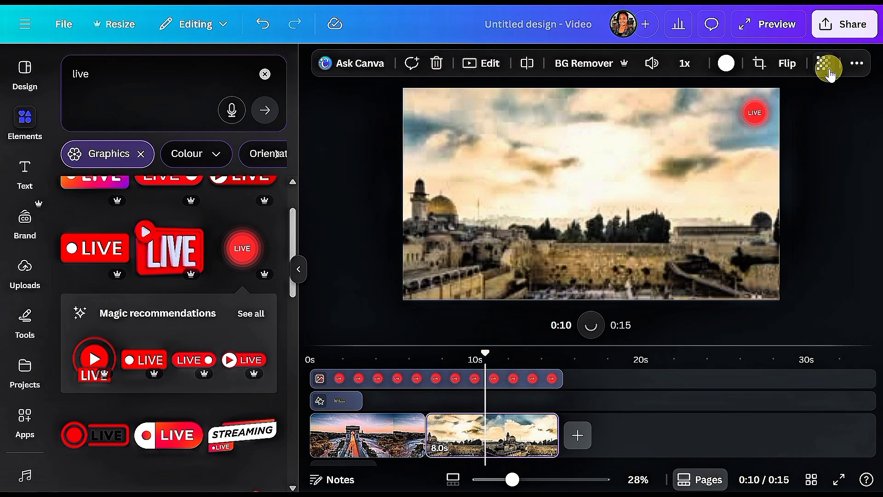
click(298, 269)
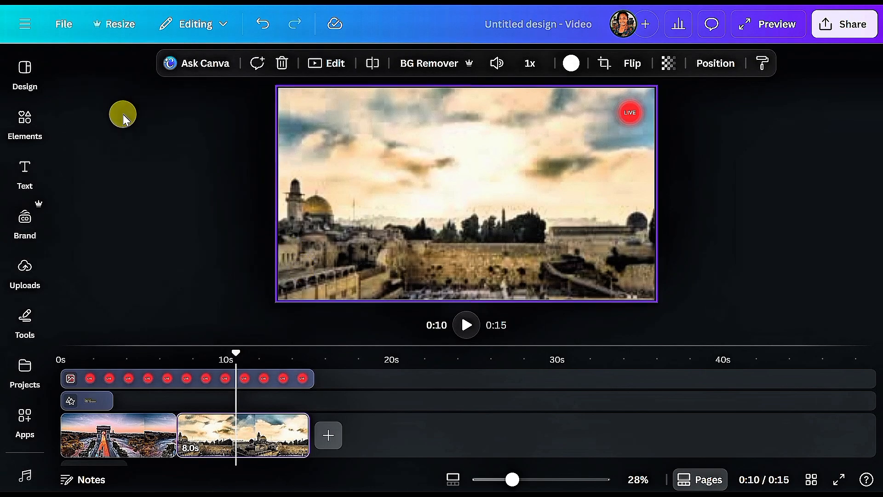
click(495, 65)
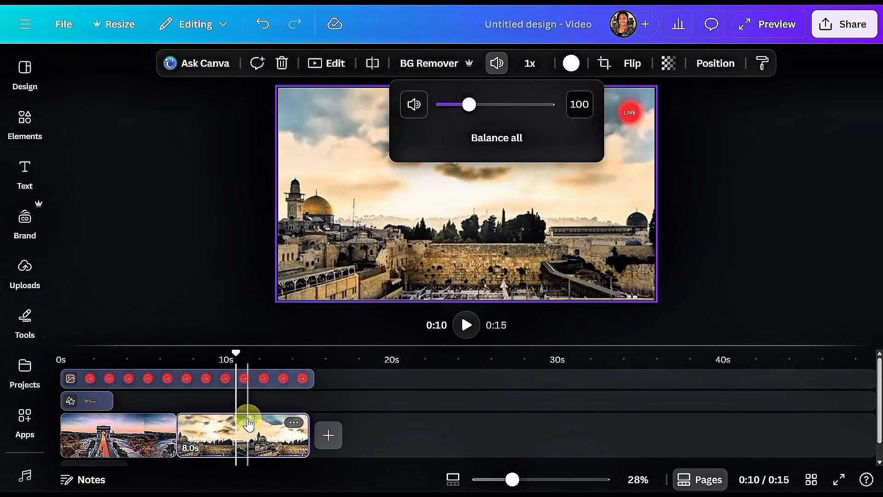
click(235, 428)
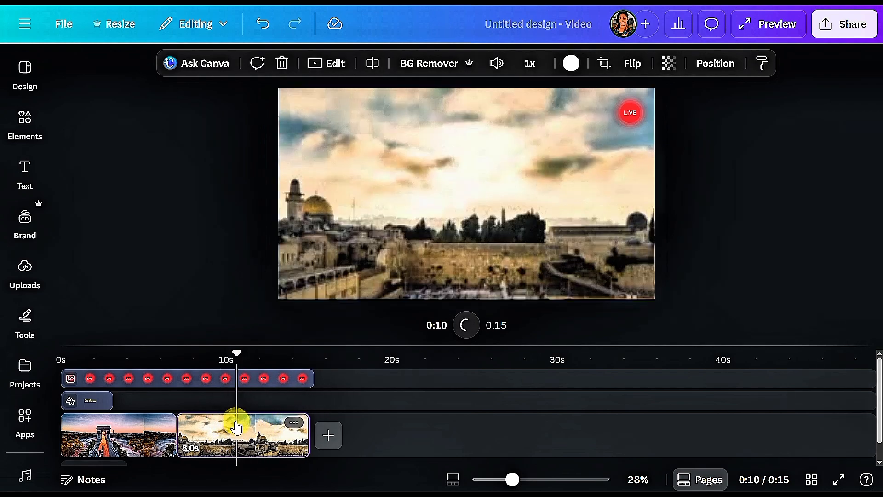
Split the Arc de Triomphe clip at about 5 seconds and delete the part after the cut
drag(231, 354, 151, 363)
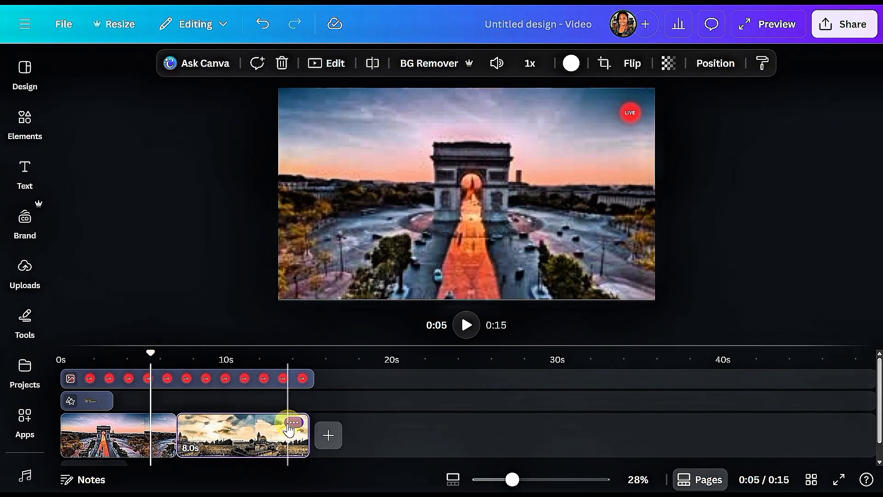
key(s)
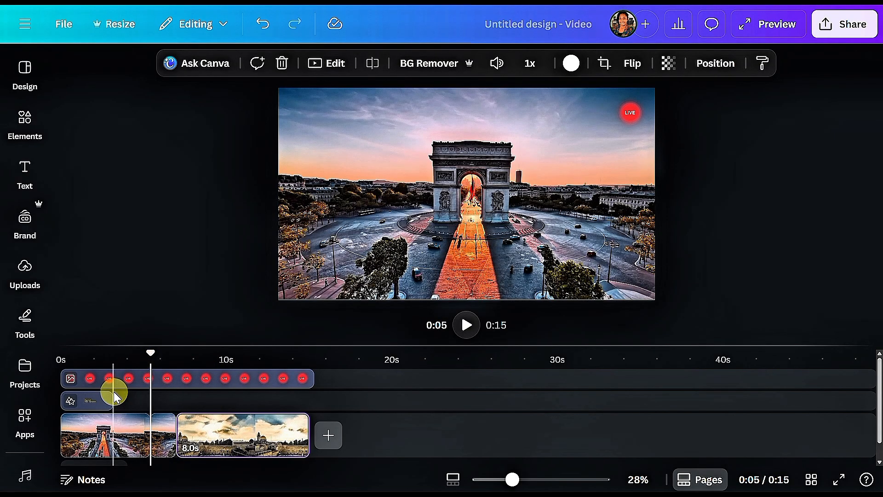
click(161, 431)
key(Delete)
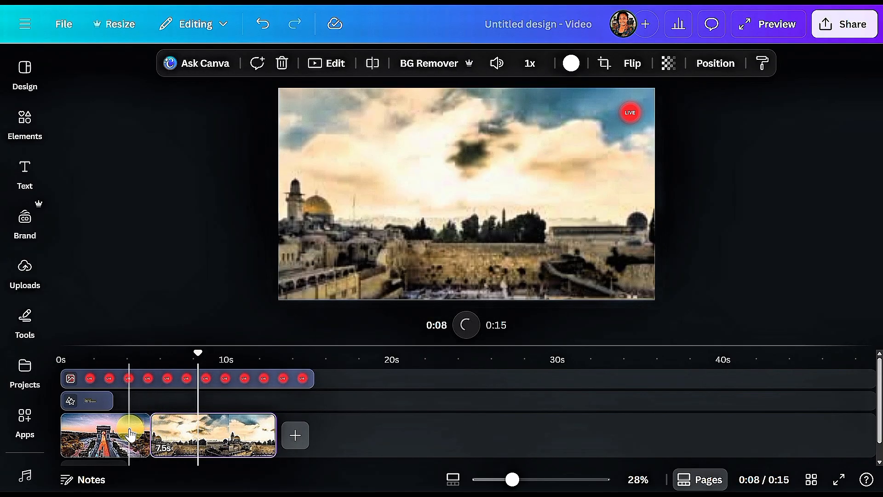
Extend the end of the Arc de Triomphe clip to about 7 seconds and trim the LIVE badge to the end of the second clip
click(129, 432)
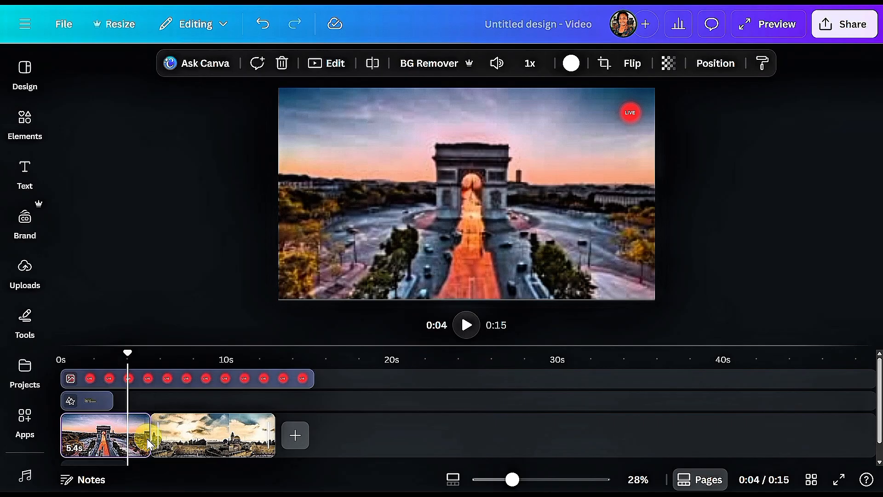
drag(150, 437, 182, 450)
click(316, 378)
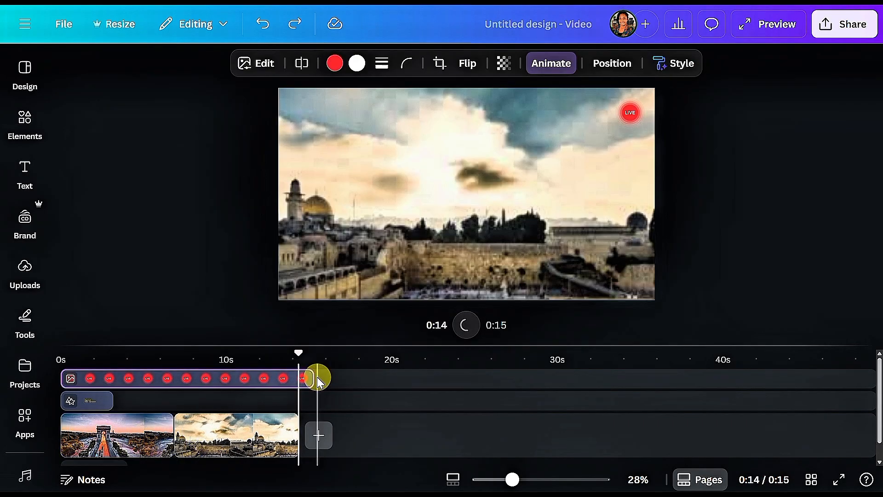
drag(306, 379, 304, 381)
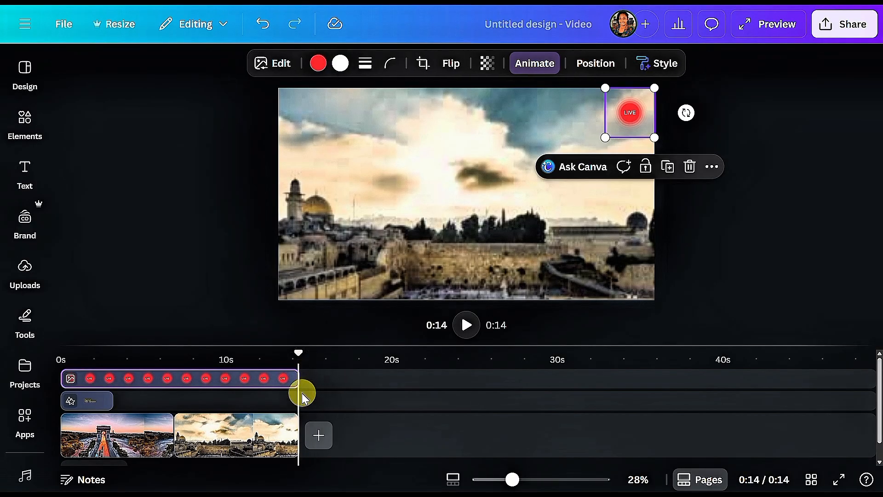
Browse the audio library's music categories and filter the tracks by the Free price option
scroll(304, 390, down, 1)
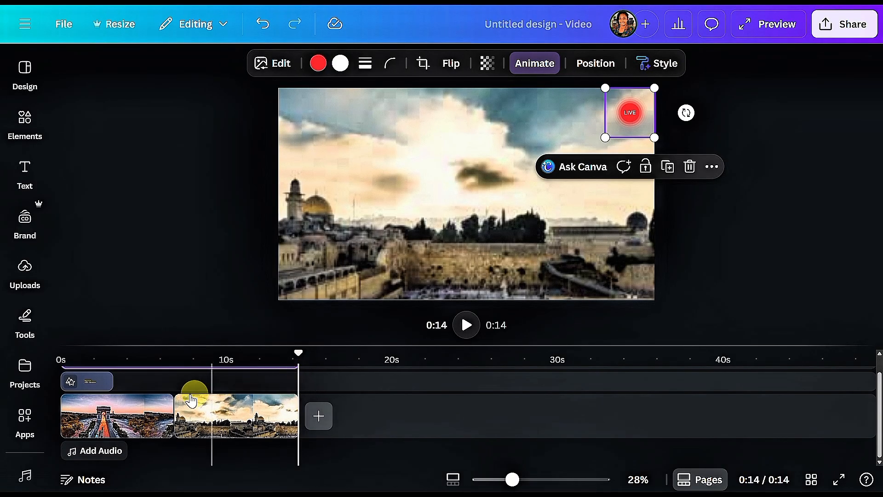
click(97, 450)
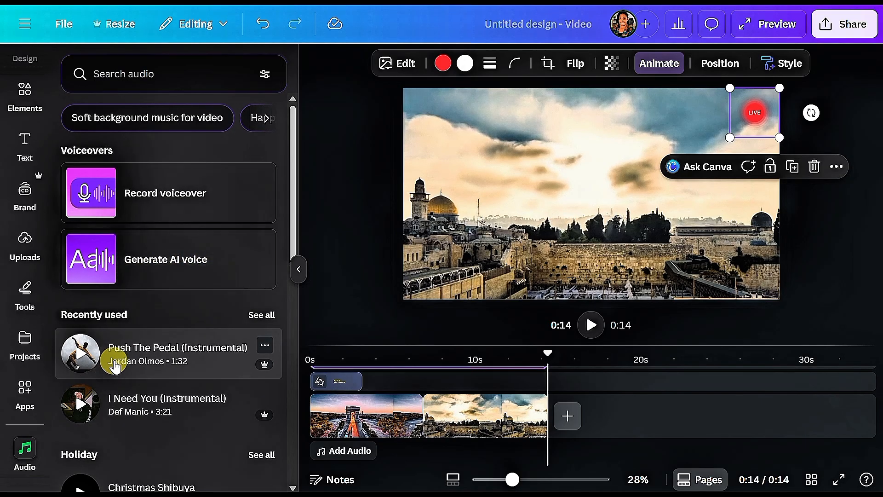
scroll(115, 351, down, 3)
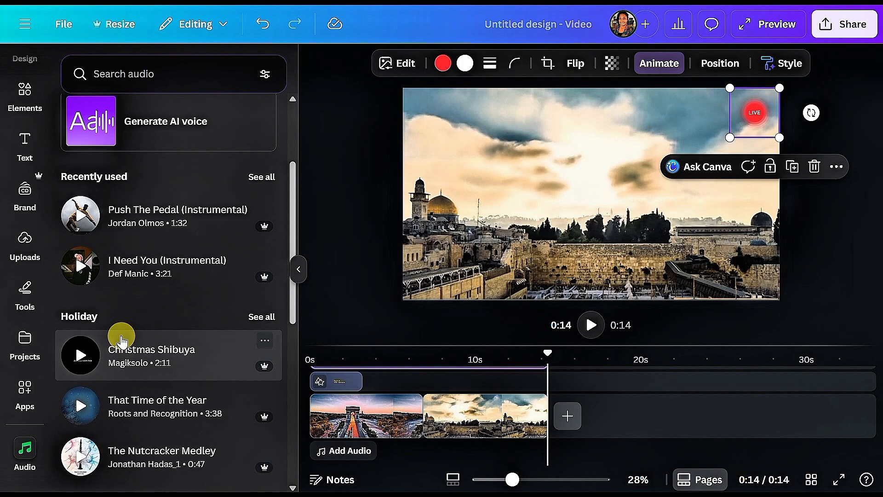
scroll(121, 340, down, 2)
scroll(119, 338, down, 5)
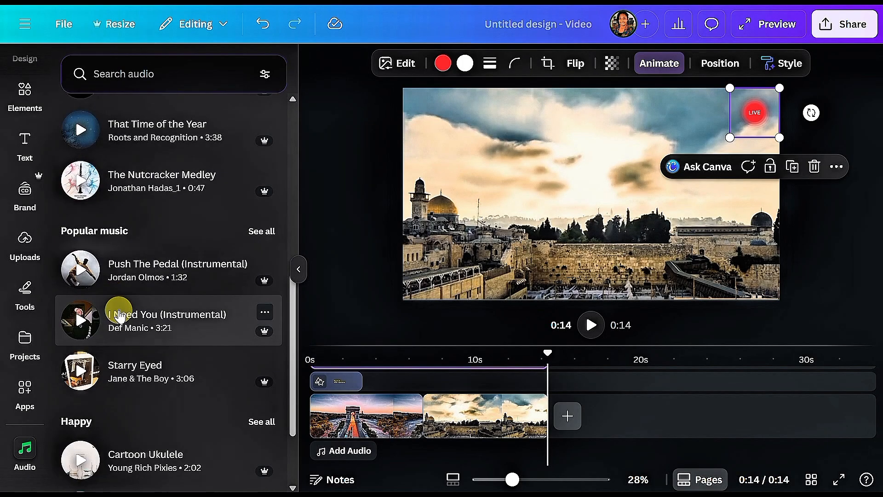
scroll(115, 320, down, 3)
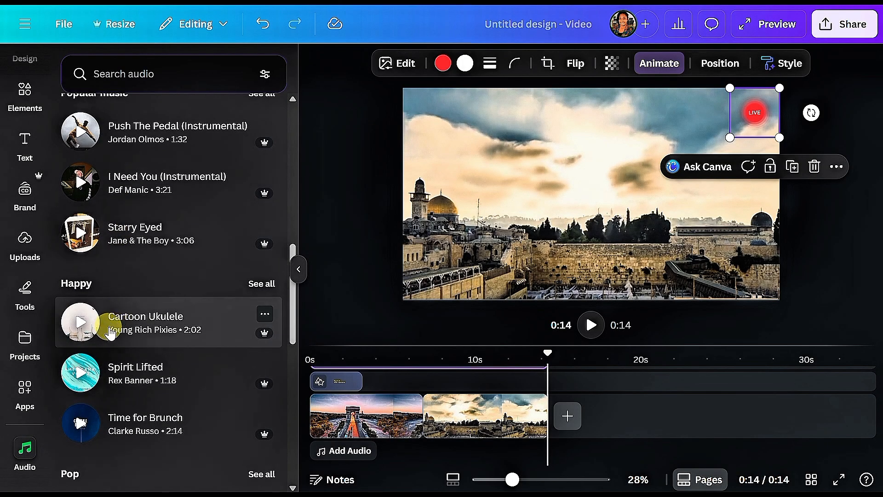
scroll(115, 327, down, 9)
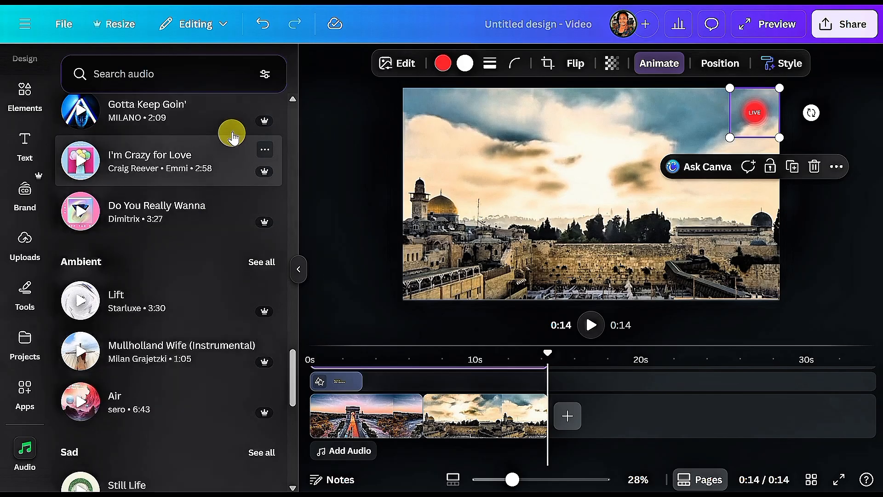
click(265, 79)
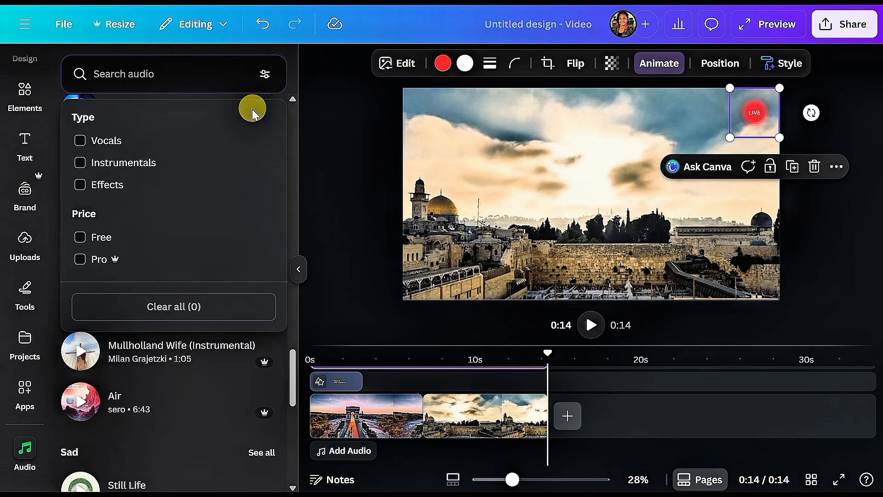
click(80, 237)
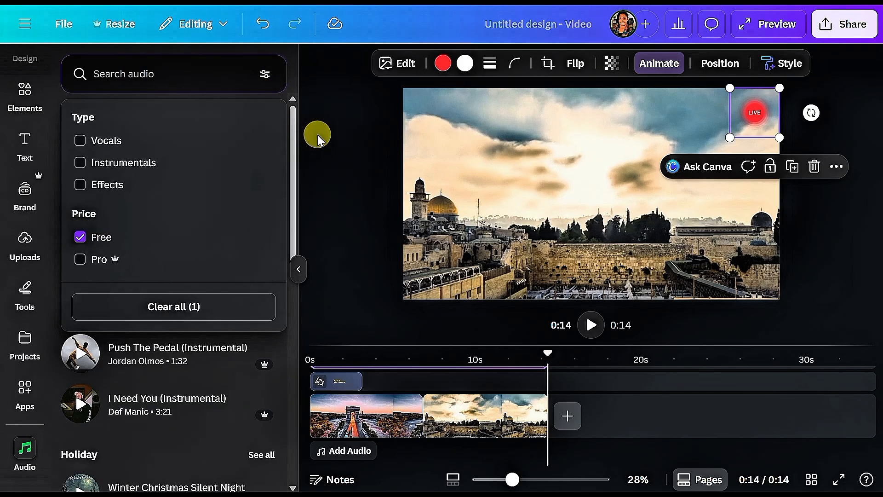
click(332, 211)
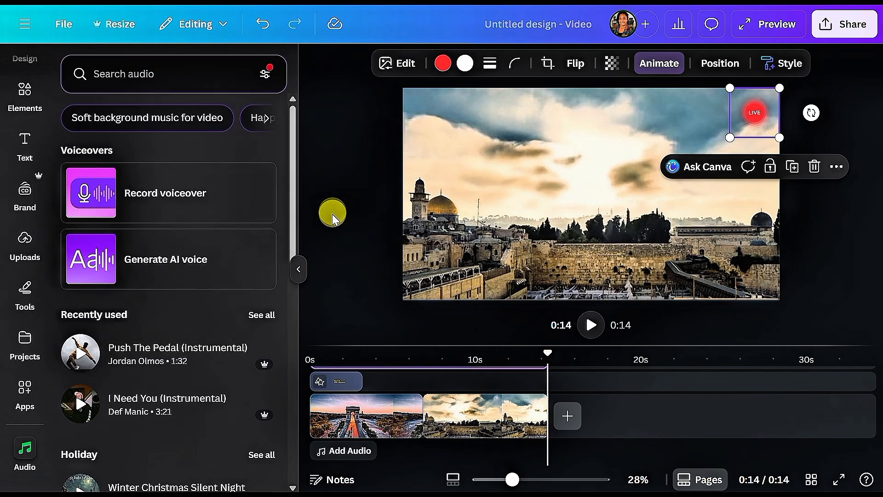
Add the popular music track My Heart to the video, starting at 0 seconds
scroll(191, 314, down, 3)
scroll(192, 314, down, 2)
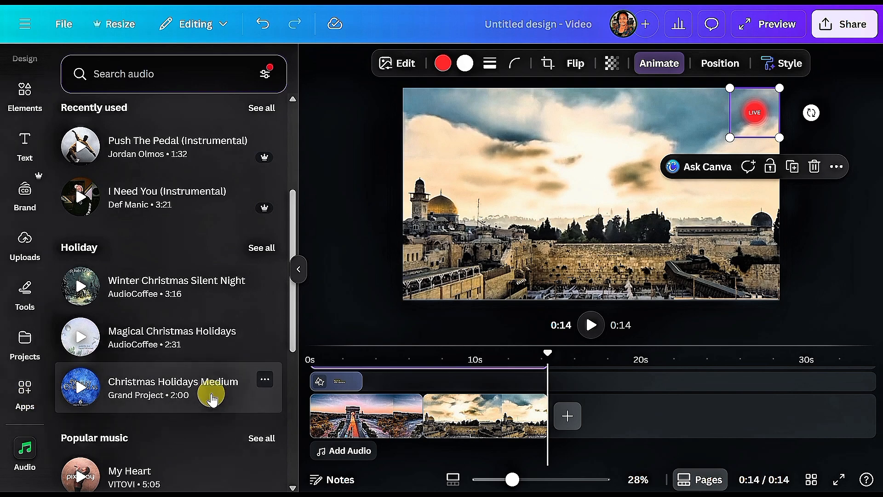
scroll(157, 386, down, 4)
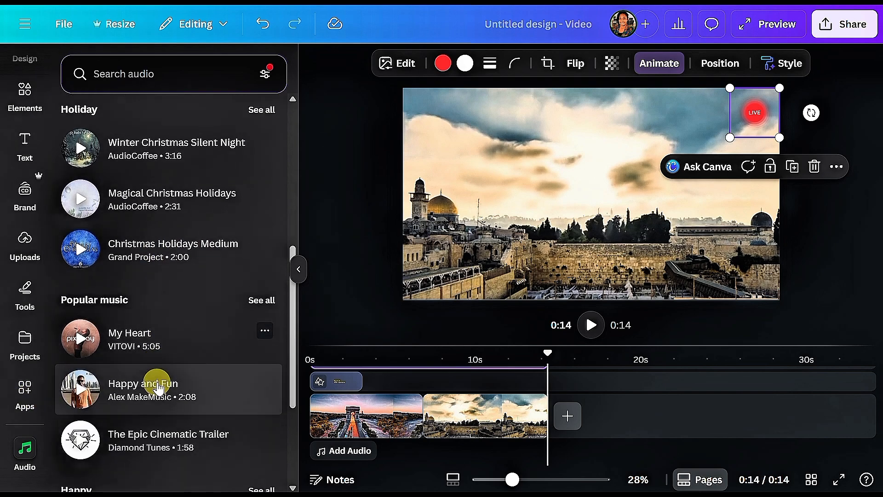
click(158, 355)
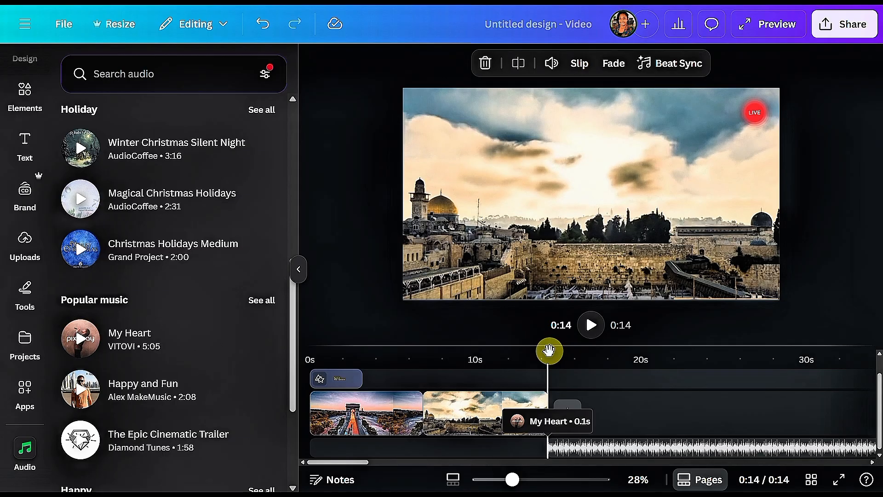
click(262, 26)
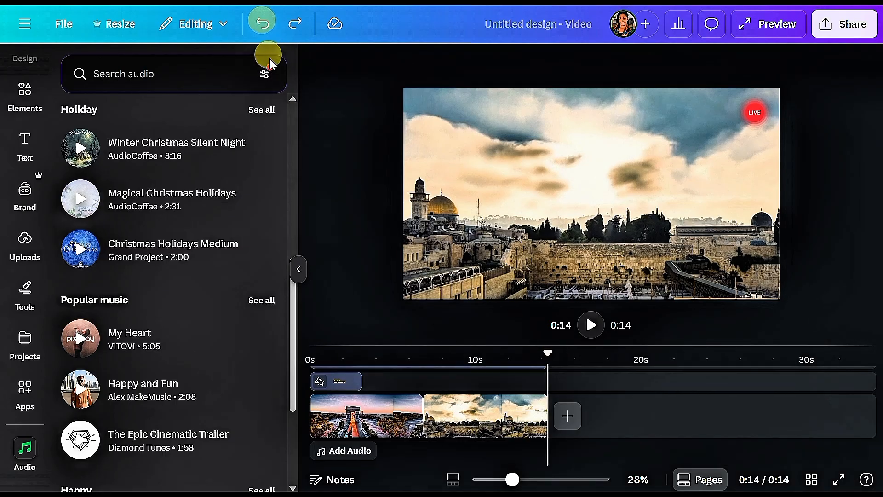
drag(549, 350, 282, 371)
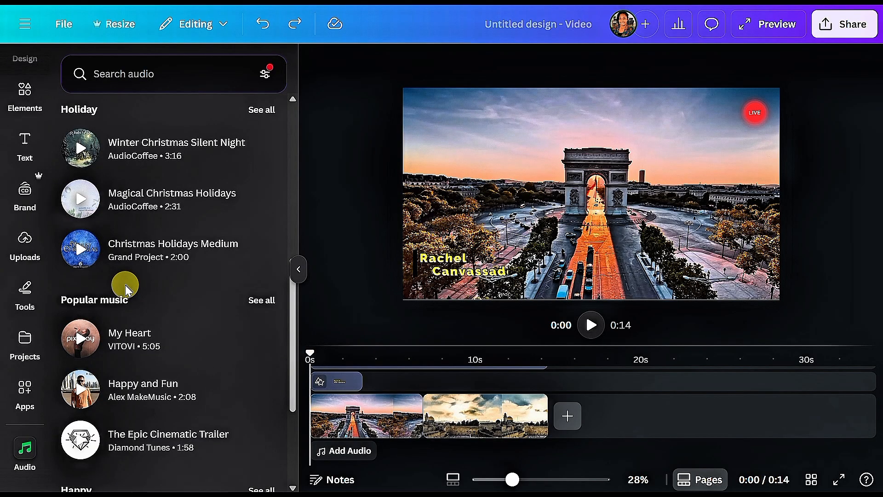
click(131, 332)
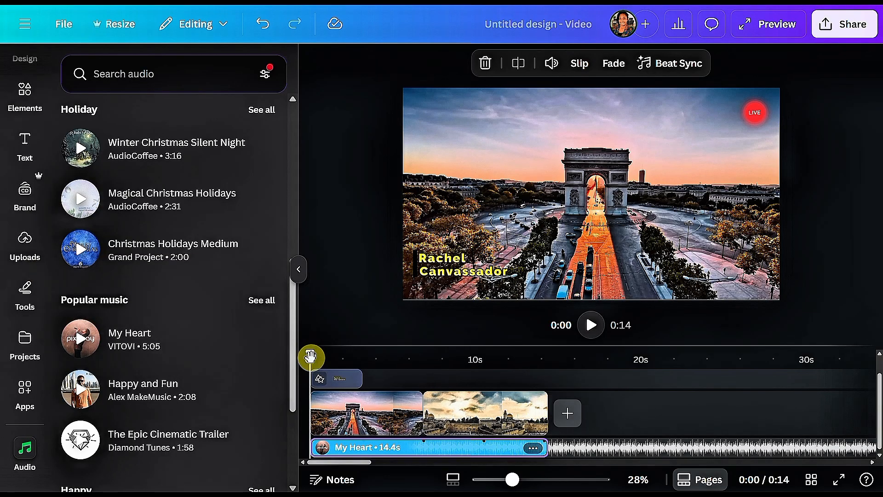
Add the 16-second British banknotes stock video from the Trending videos after the second clip
drag(310, 352, 535, 343)
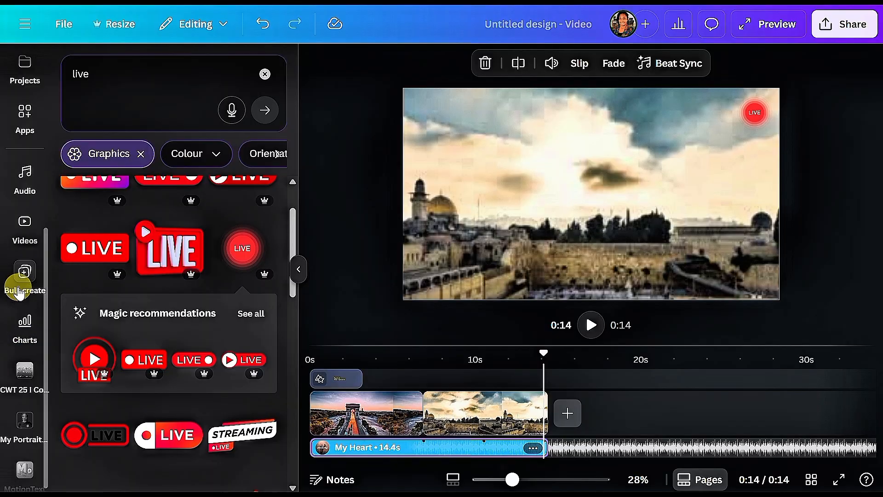
click(24, 222)
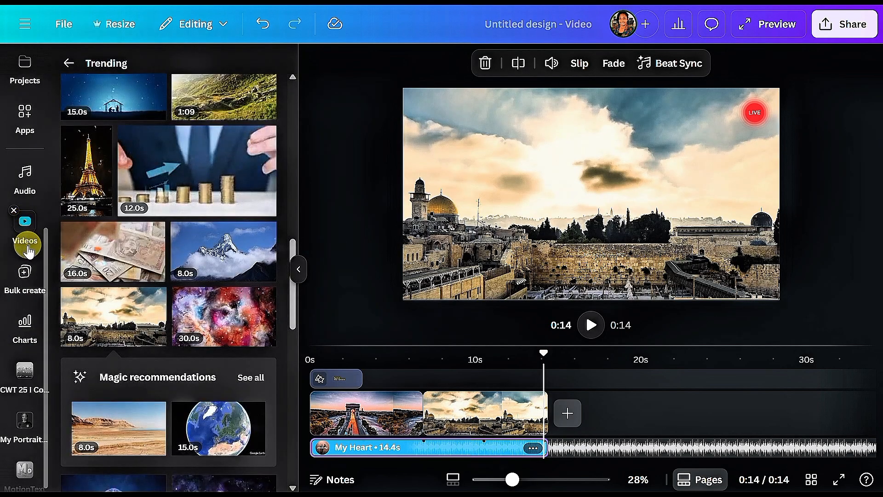
click(98, 257)
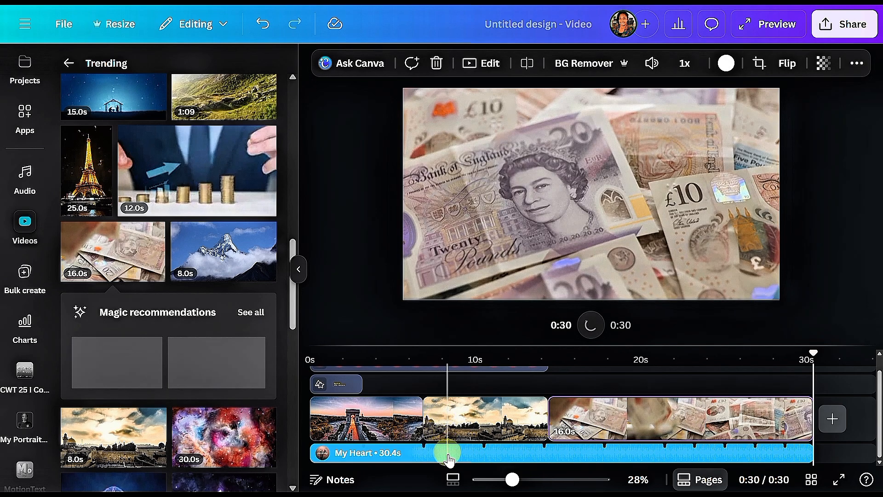
Slip the My Heart audio track so that a later section of the song plays under the video
click(454, 458)
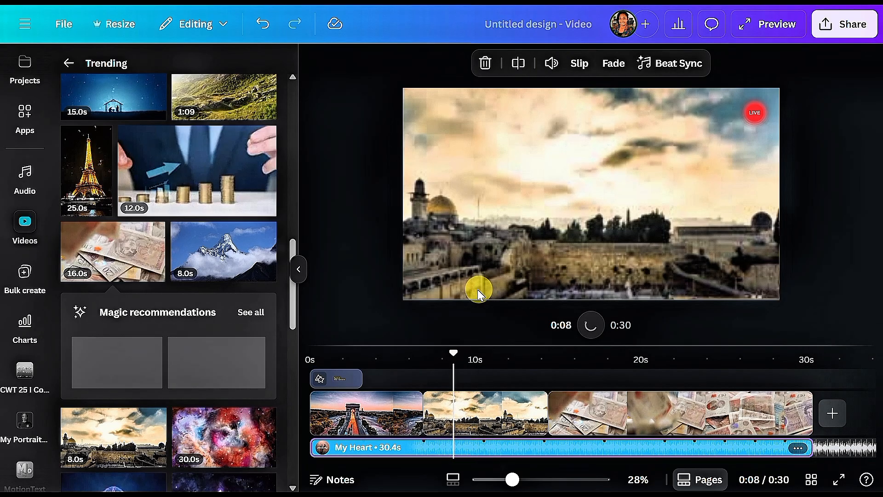
click(579, 63)
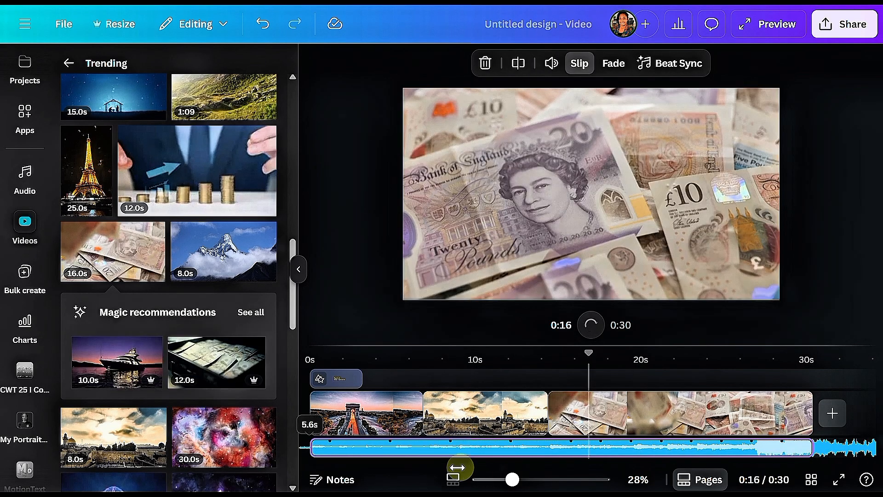
drag(457, 469, 120, 481)
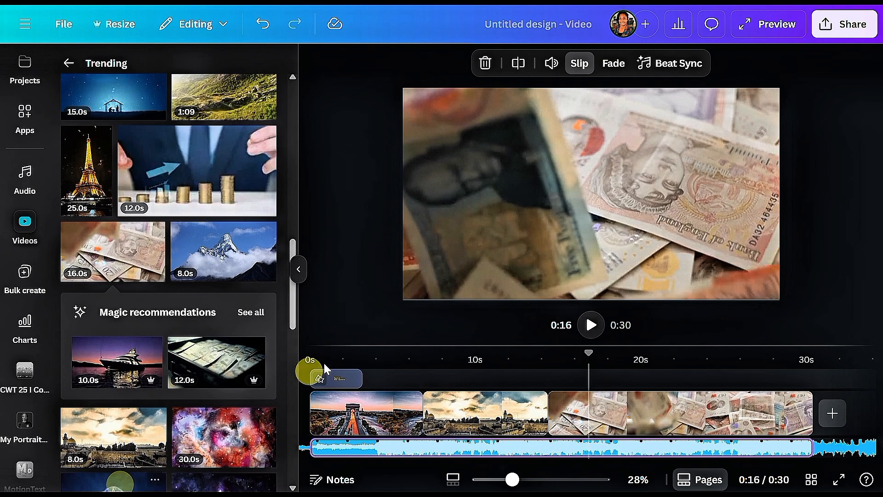
Check the fade options of the My Heart track and split the track at the playhead, at 0:16
click(297, 276)
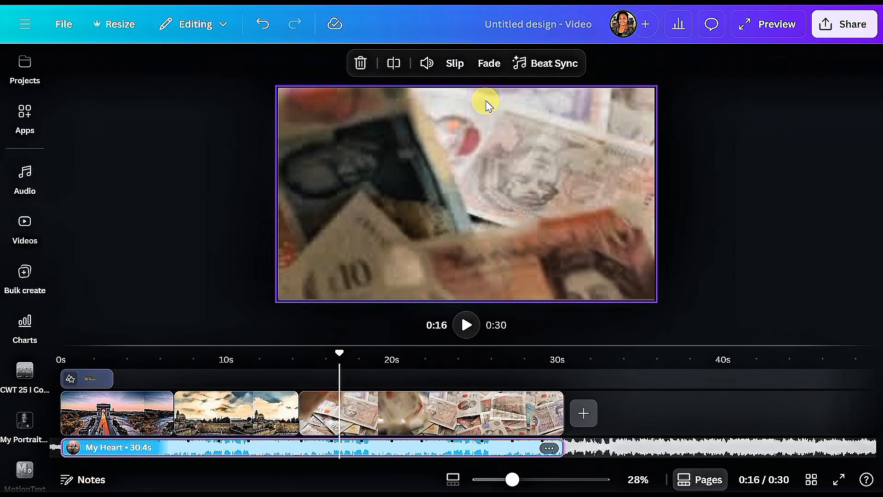
click(489, 63)
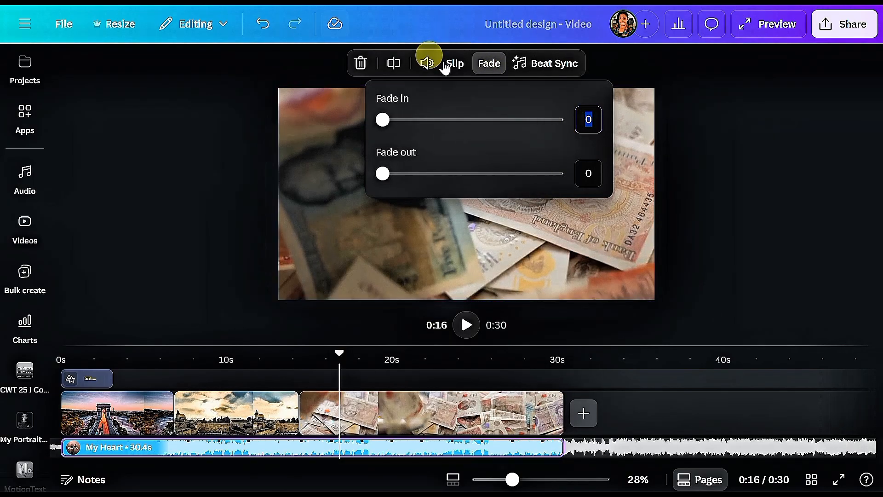
click(394, 65)
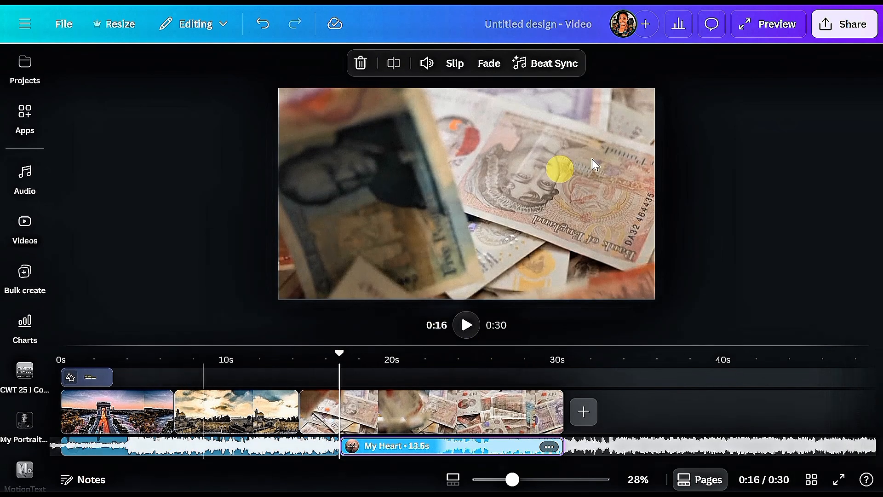
Download the video as an MP4 with the quality set to 4K (UHD)
click(847, 35)
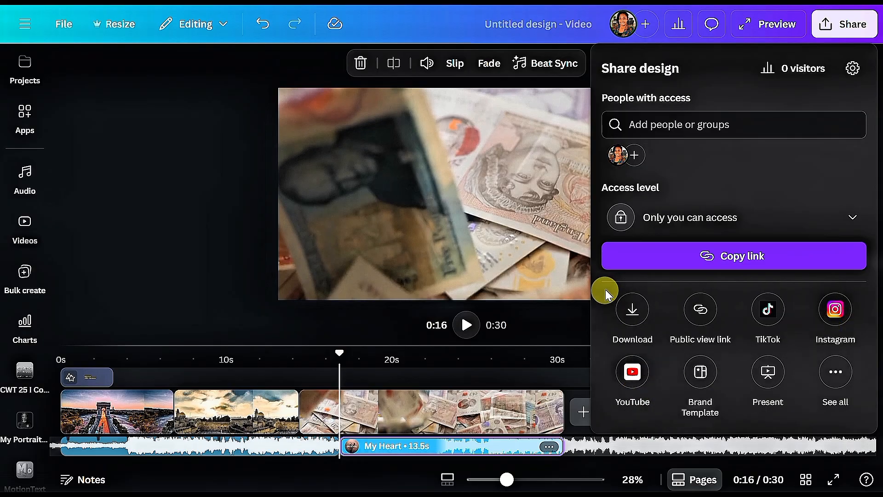
click(631, 318)
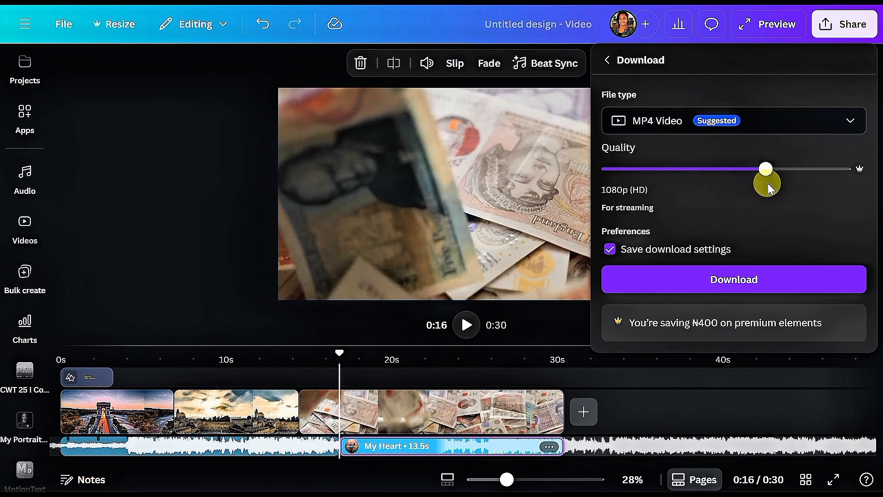
drag(763, 175, 847, 189)
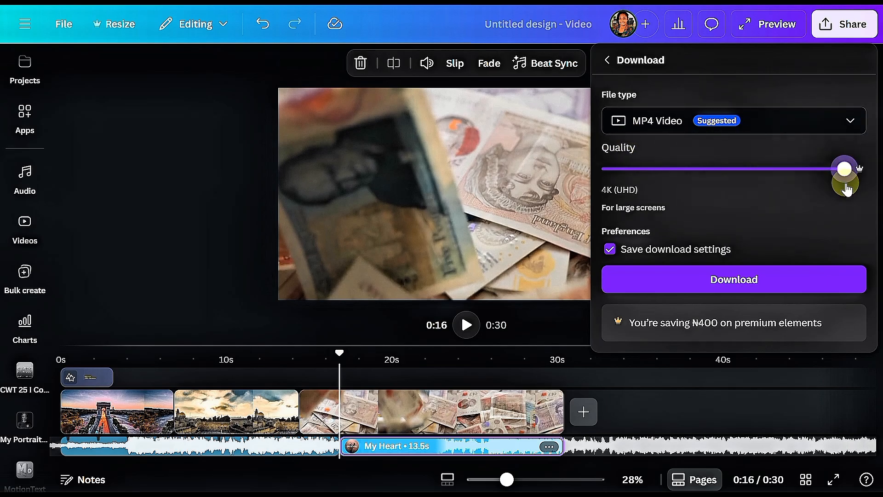
click(728, 278)
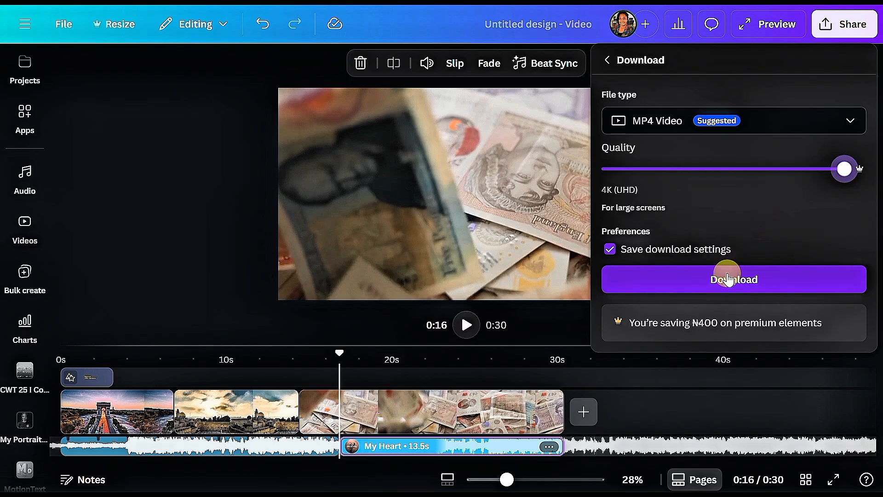